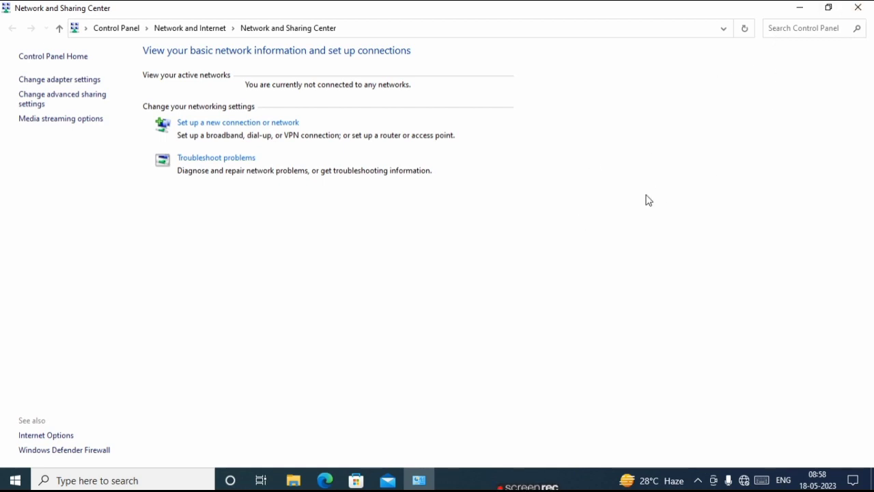
- Close the Network and Sharing Center window and refresh the desktop
left_click(866, 8)
right_click(352, 97)
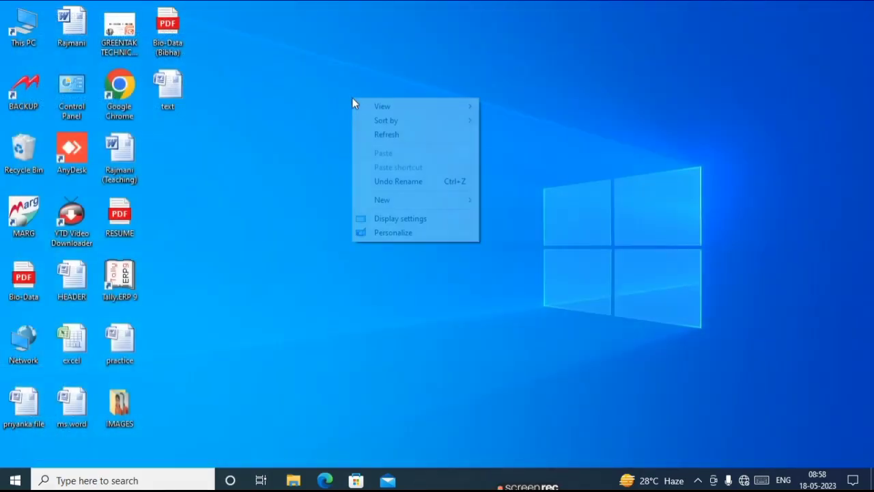
left_click(410, 135)
- Open the properties of the desktop's Network icon, close the window, and repeat this once more
right_click(22, 347)
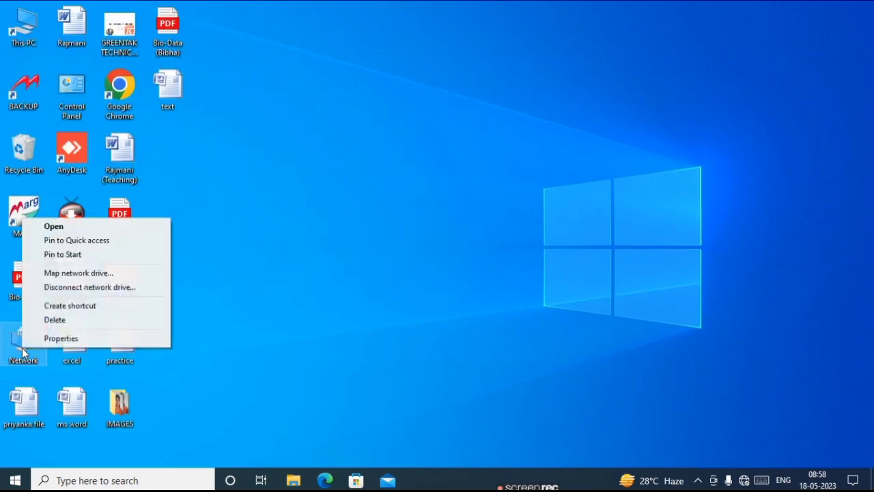
left_click(58, 339)
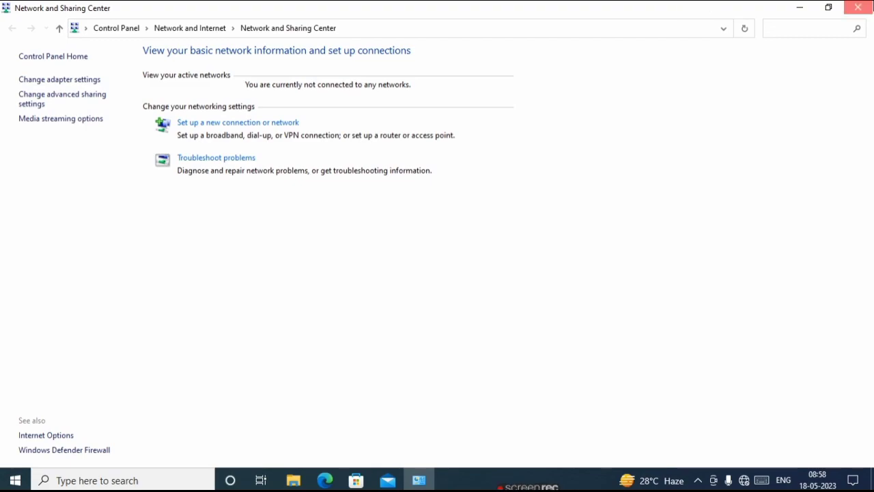
left_click(858, 8)
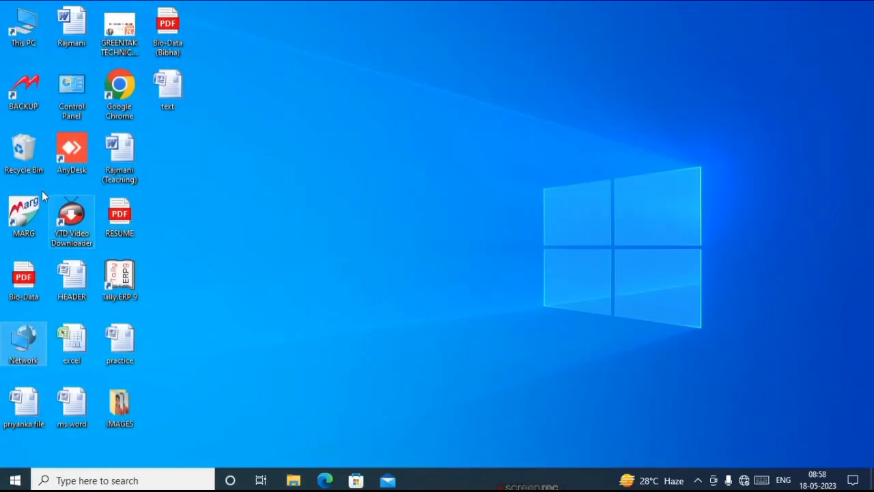
left_click(37, 225)
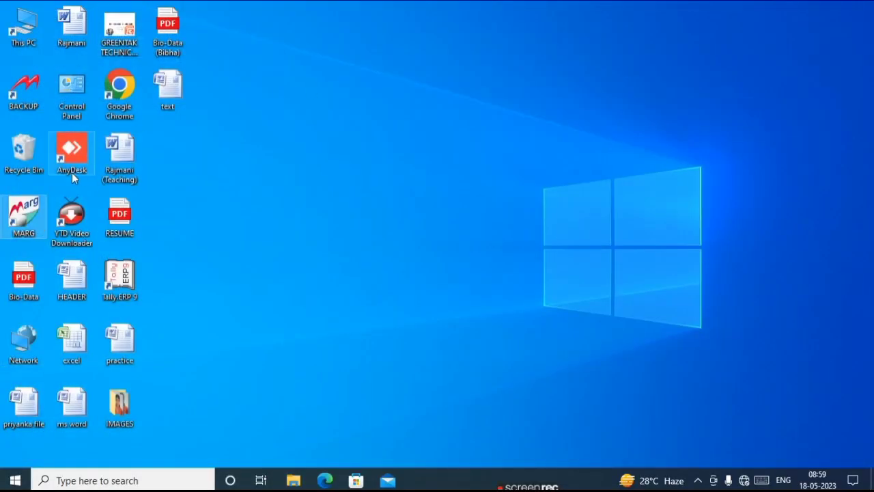
right_click(19, 335)
left_click(80, 454)
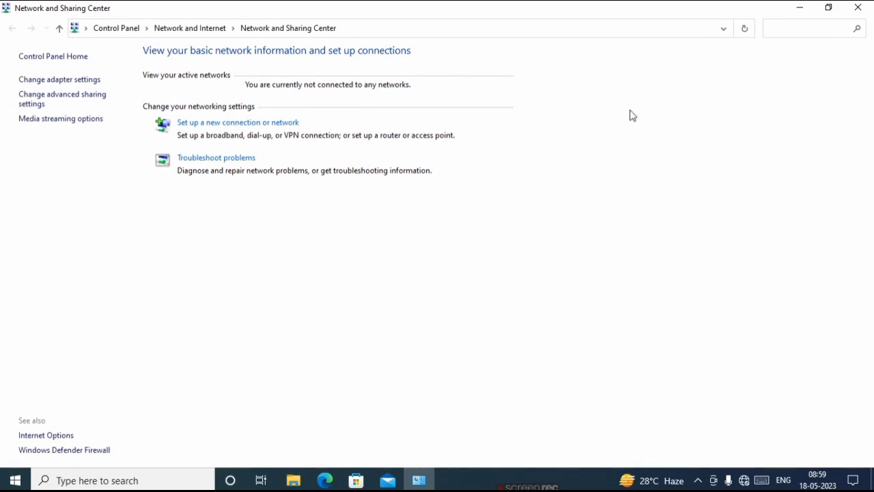
left_click(858, 7)
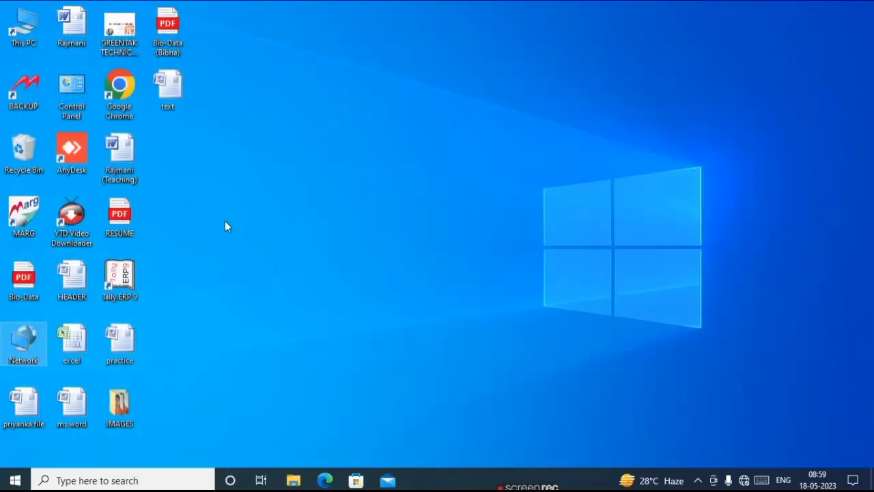
- Refresh the desktop
right_click(225, 220)
left_click(288, 257)
right_click(215, 127)
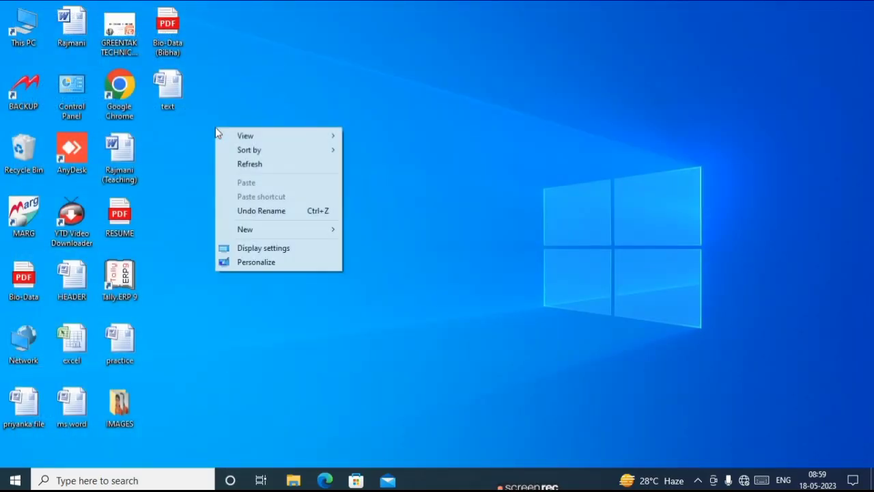
left_click(269, 165)
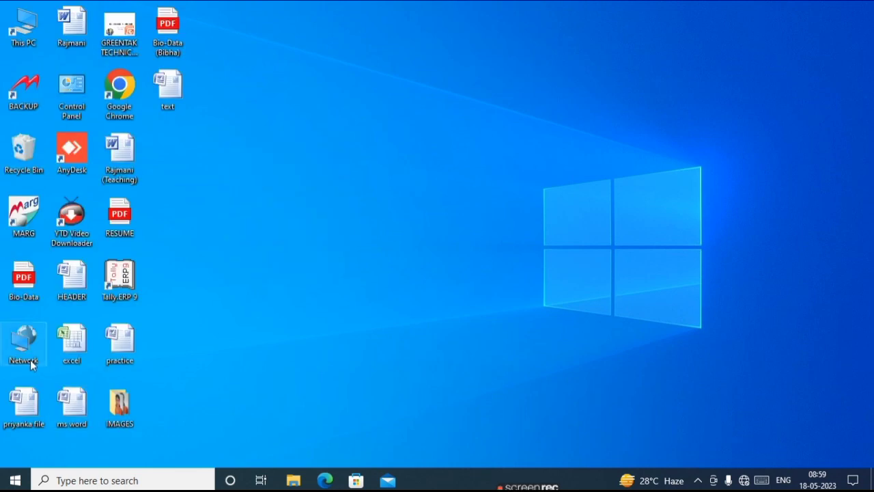
- Show the Network icon's properties and close the Network and Sharing Center again
right_click(292, 185)
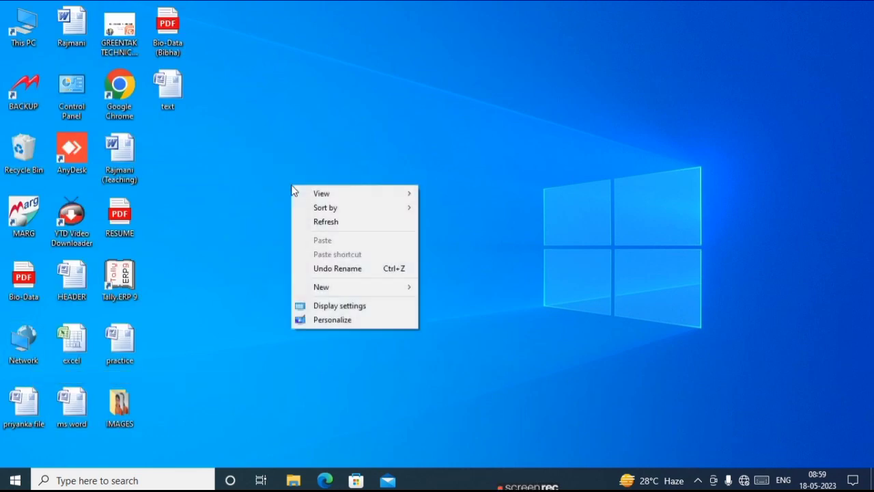
left_click(18, 344)
right_click(18, 336)
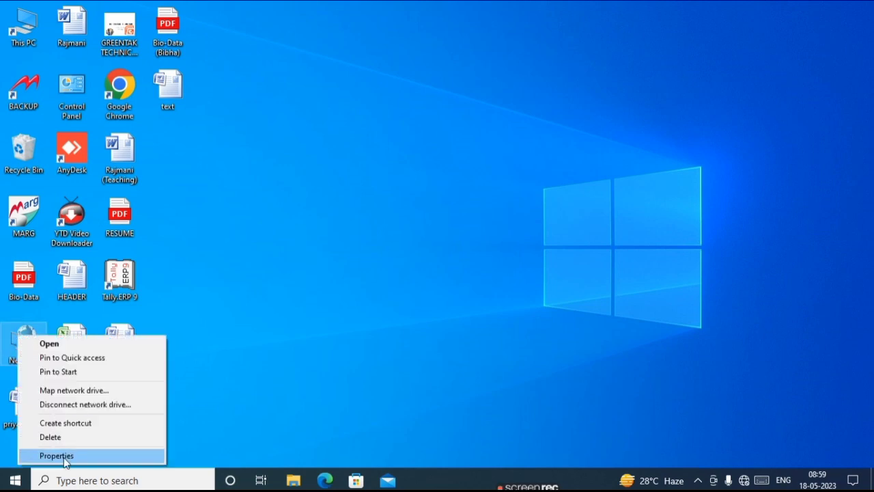
left_click(87, 456)
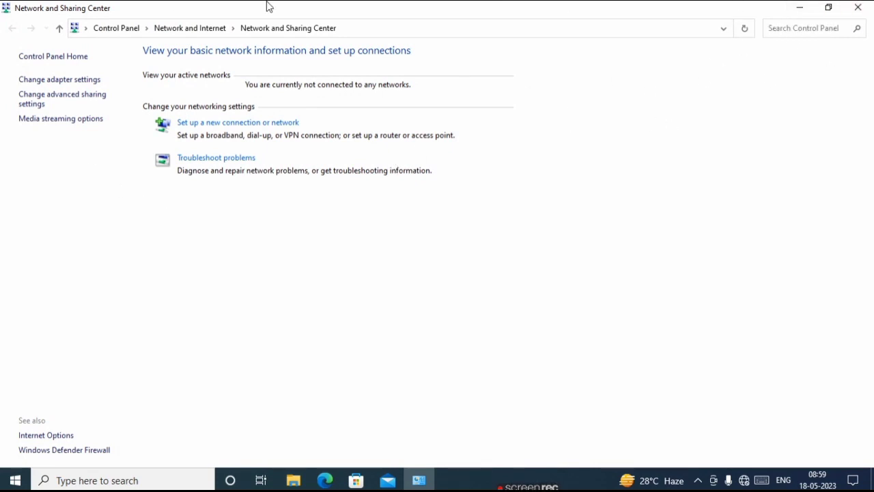
left_click(857, 8)
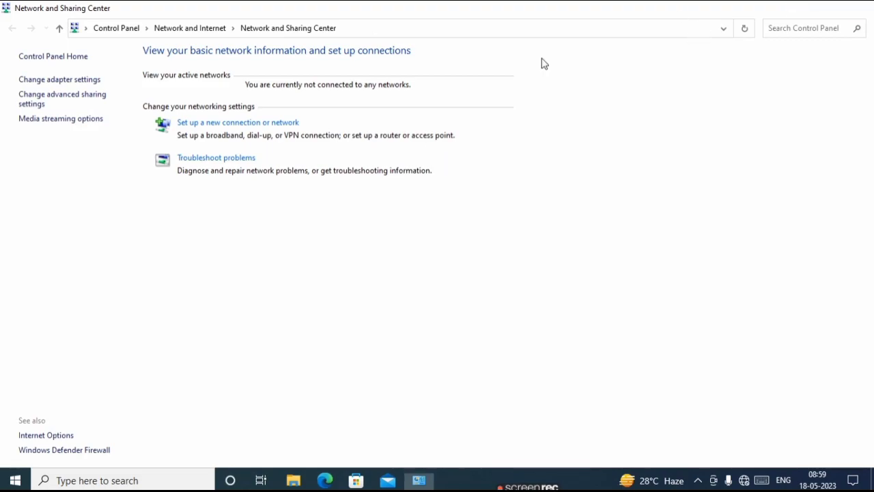
- Open the properties of the desktop's Network icon and go to the advanced sharing settings
right_click(25, 341)
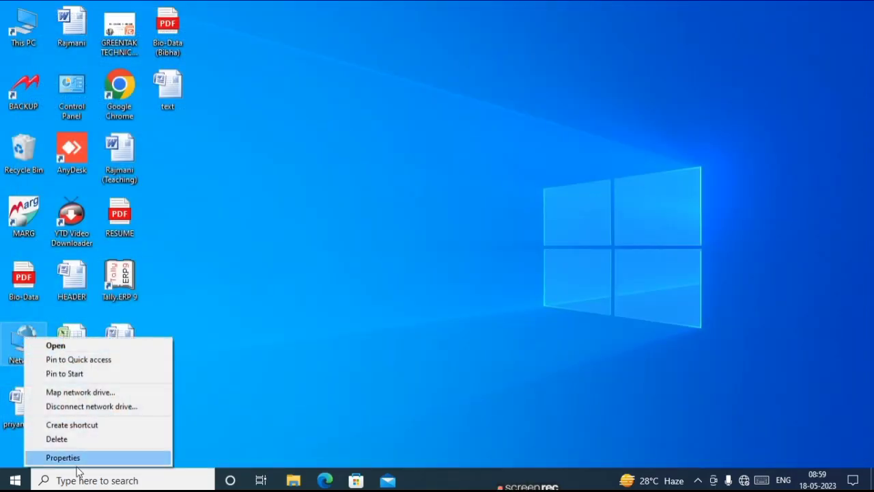
left_click(55, 457)
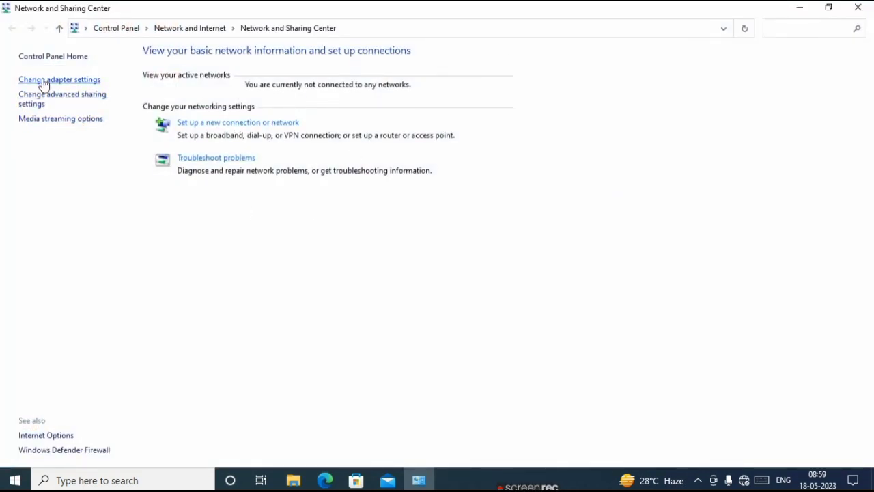
left_click(80, 100)
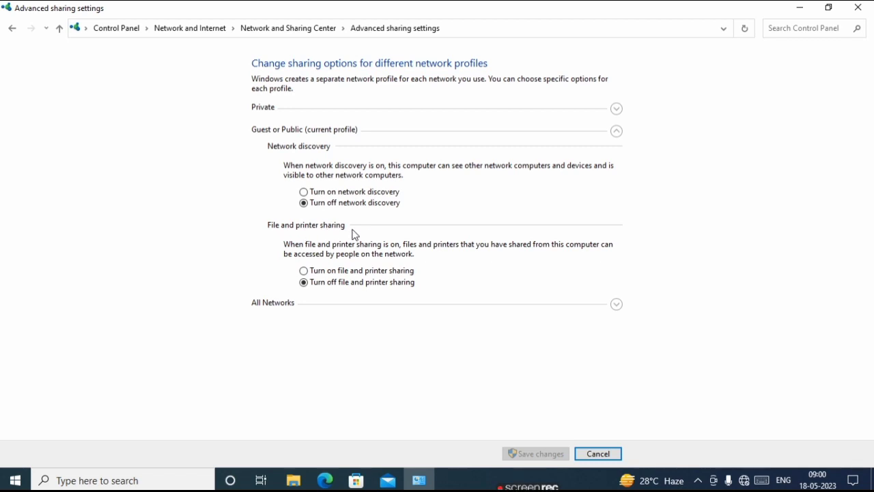
- Turn off password protected sharing under All Networks and save the changes
left_click(617, 305)
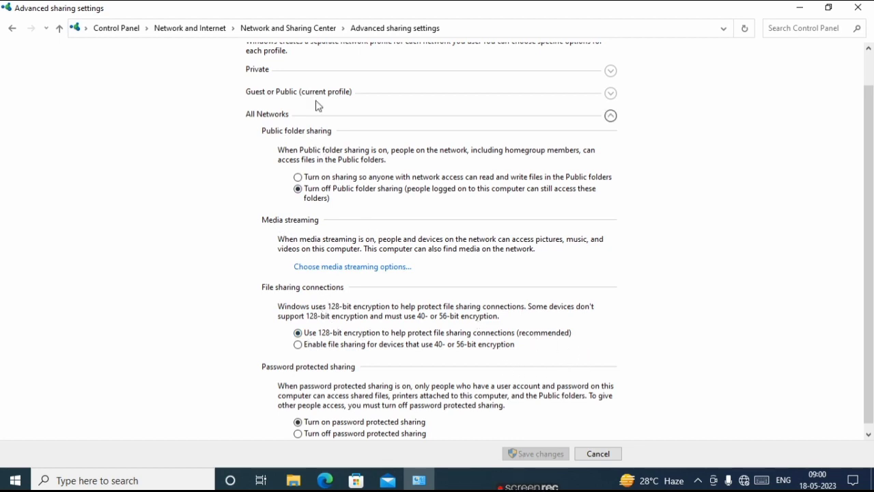
left_click(611, 118)
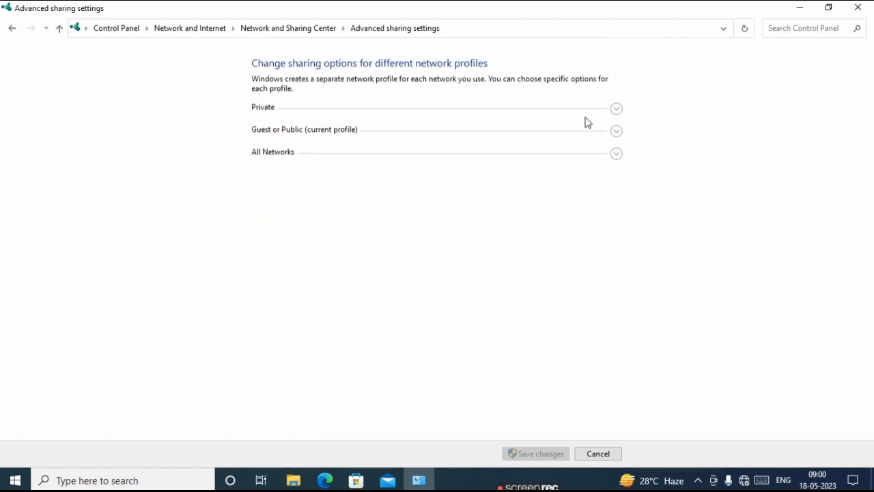
left_click(616, 153)
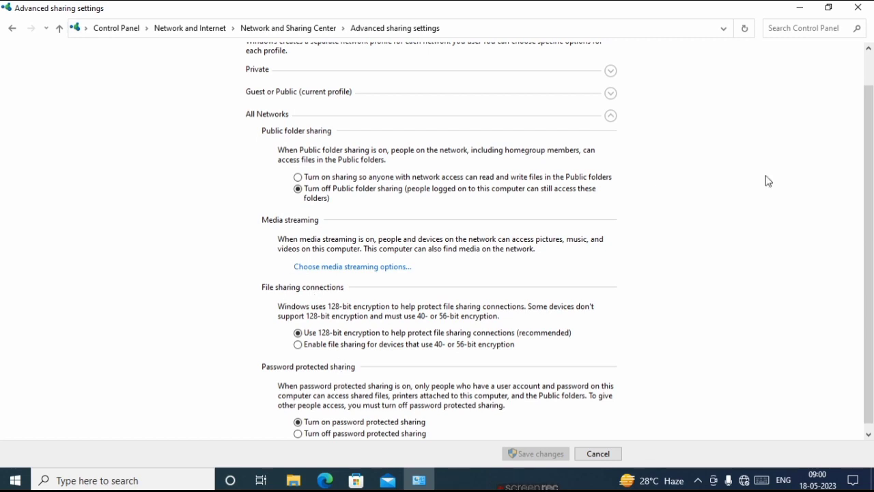
left_click_drag(871, 173, 871, 144)
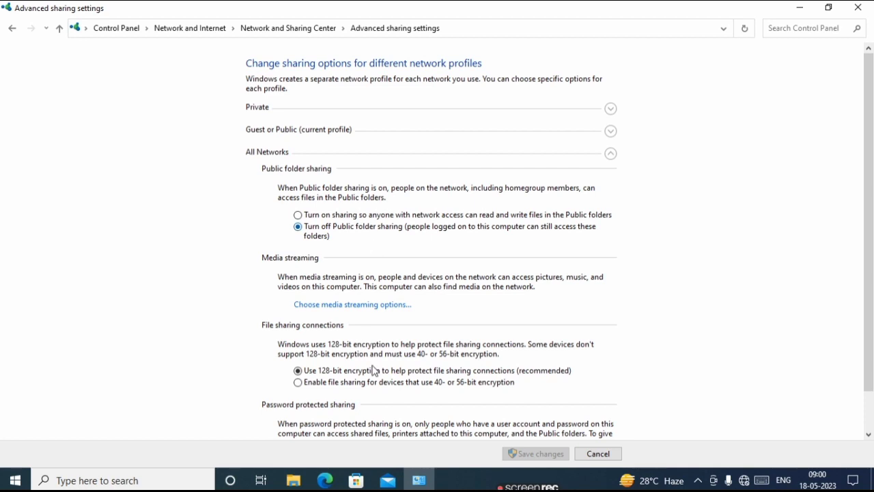
scroll(866, 205, "down", 1)
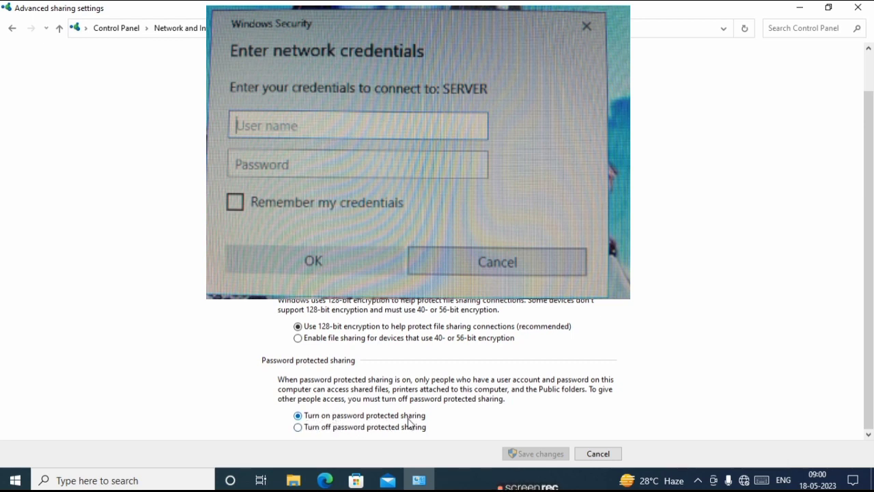
left_click(300, 428)
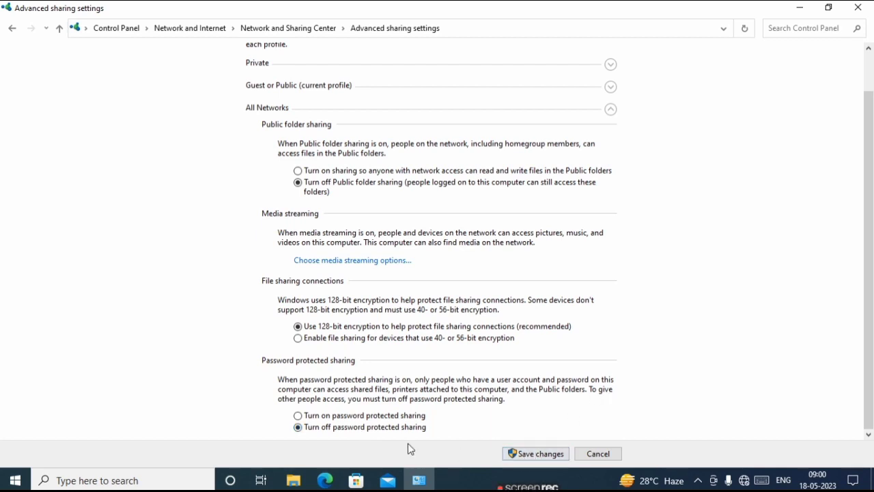
left_click(548, 456)
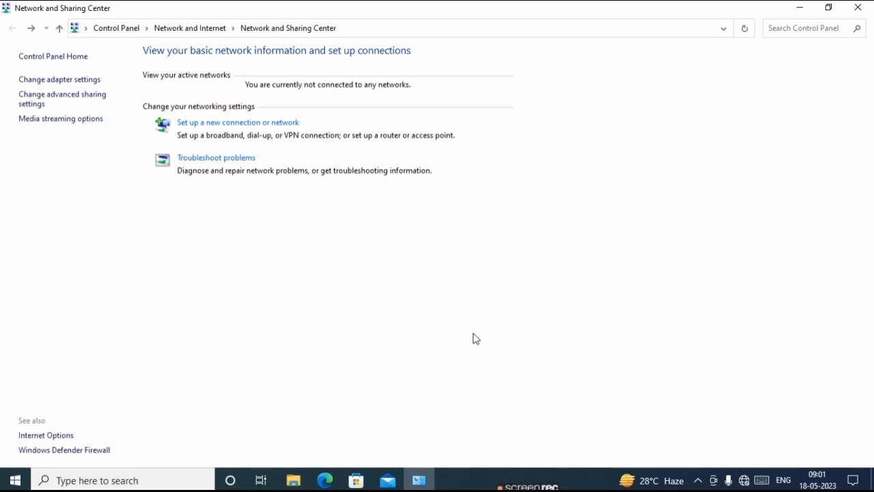
- Reopen the advanced sharing settings, check the password protected sharing option under All Networks, and return to the Network and Sharing Center
left_click(71, 100)
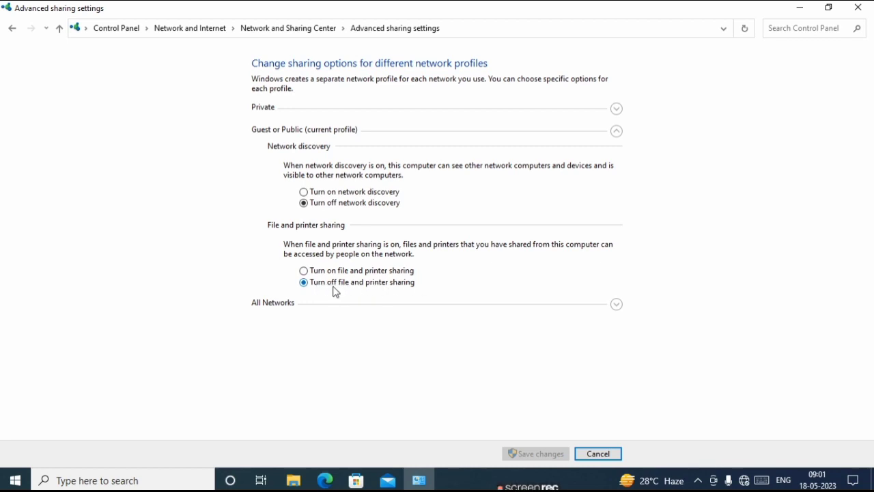
left_click(616, 304)
left_click_drag(871, 178, 872, 256)
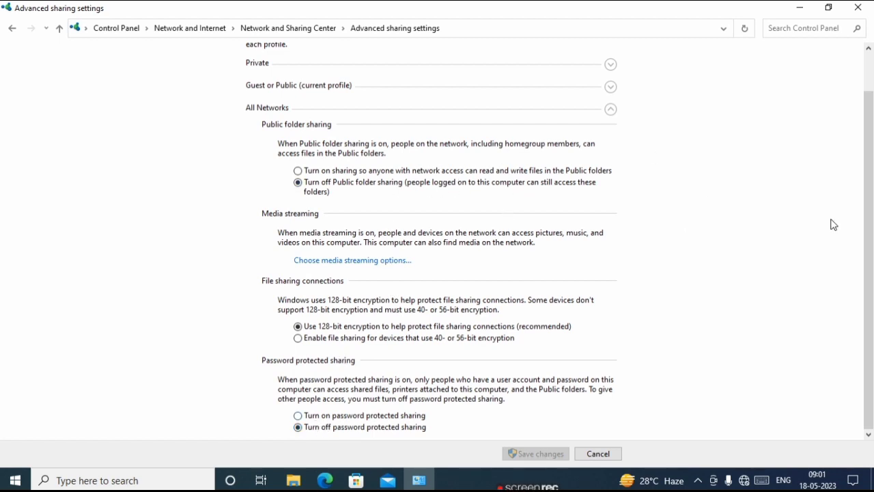
left_click(317, 418)
left_click(314, 426)
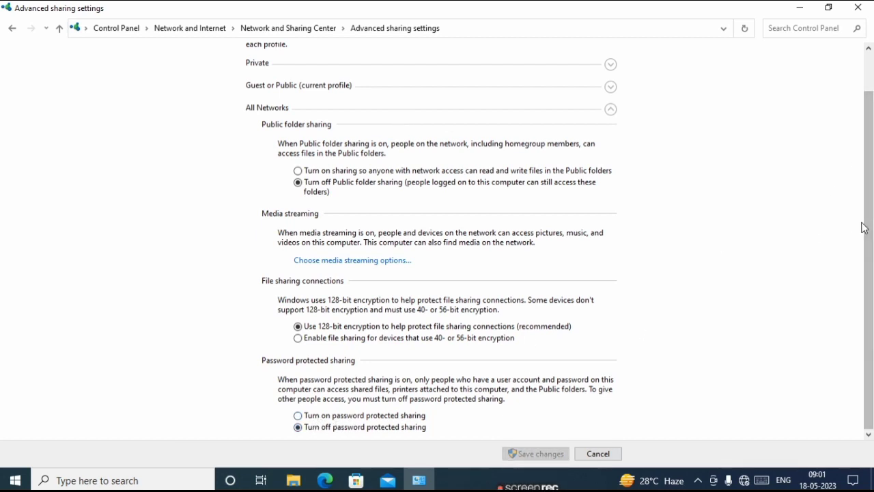
scroll(871, 189, "up", 2)
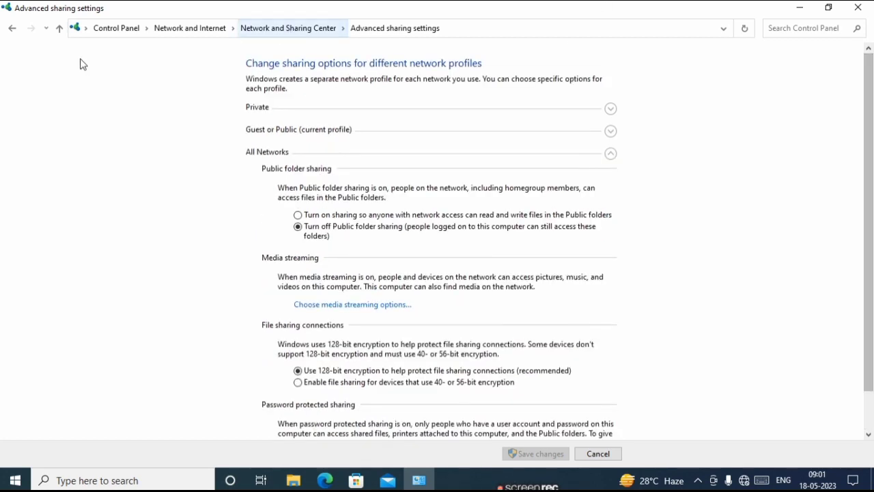
left_click(12, 31)
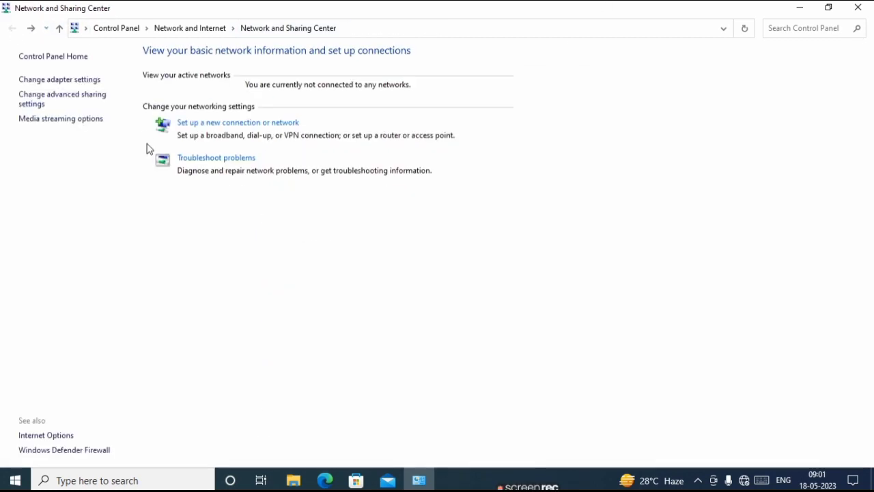
- Switch file and printer sharing on and back off for the Guest or Public profile, and leave the advanced sharing settings without saving
left_click(97, 99)
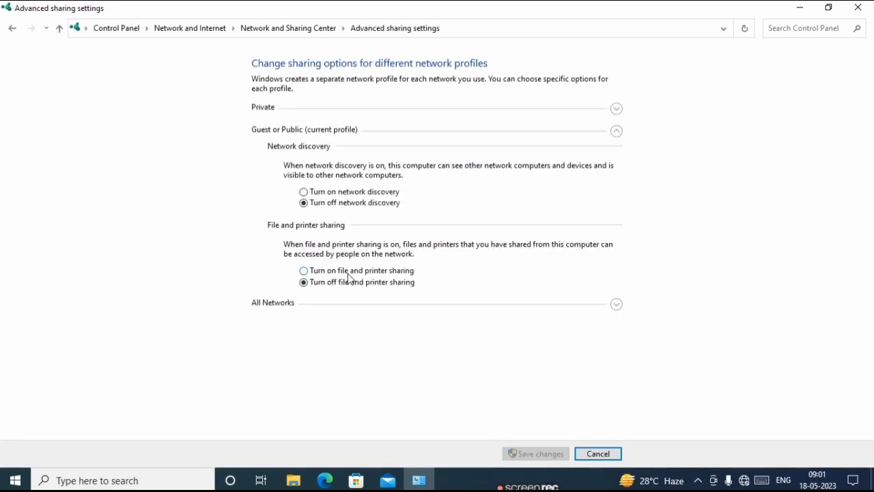
left_click(304, 271)
left_click(305, 286)
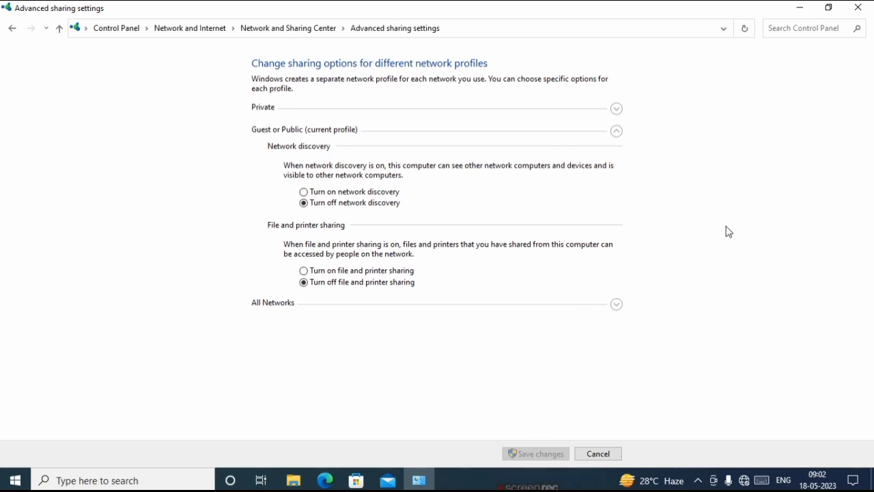
left_click(13, 29)
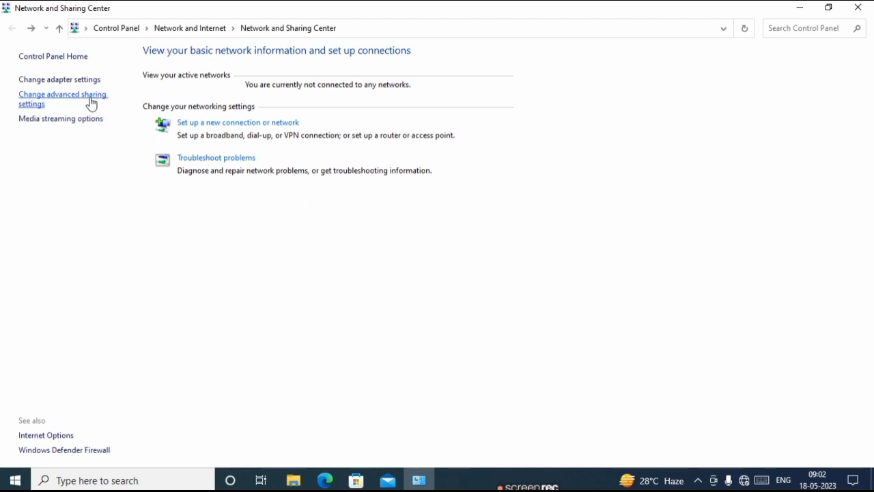
- Review the All Networks sharing options in the advanced sharing settings, down to password protected sharing
left_click(76, 102)
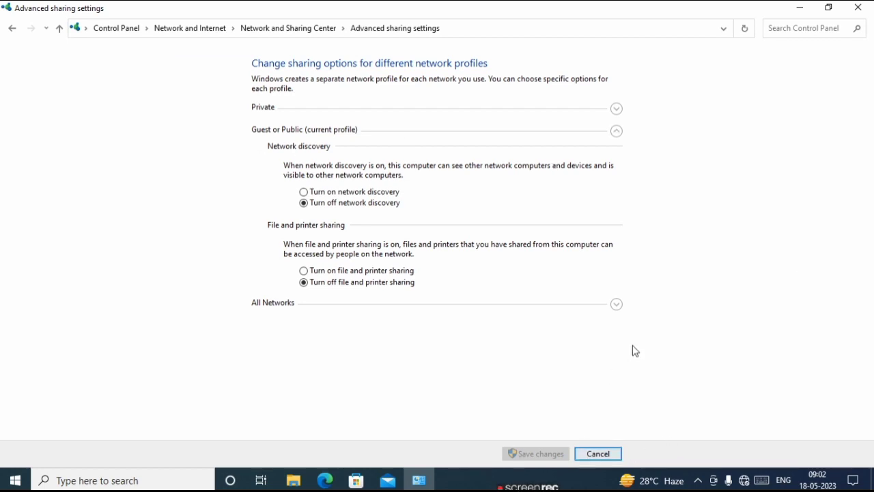
left_click(617, 305)
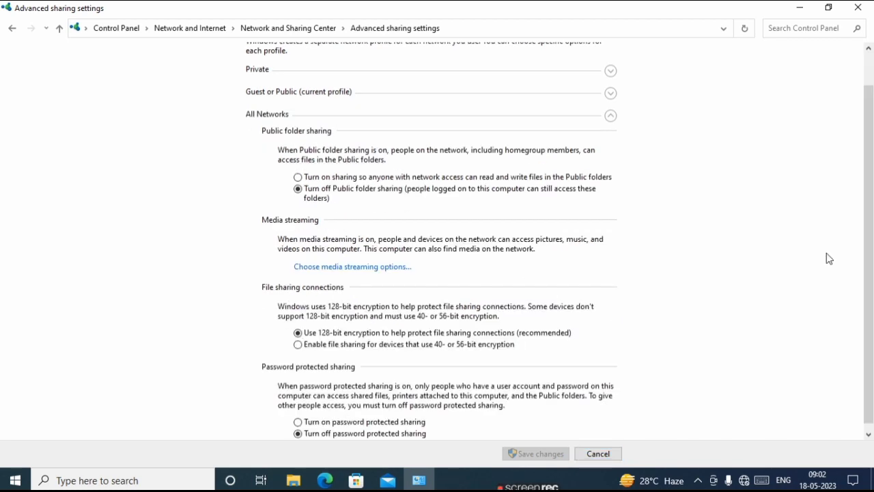
scroll(872, 234, "down", 1)
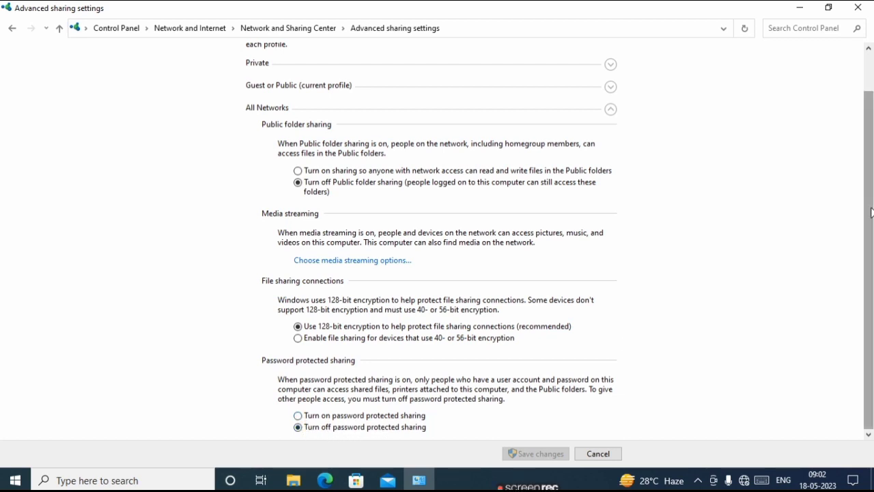
scroll(870, 182, "up", 2)
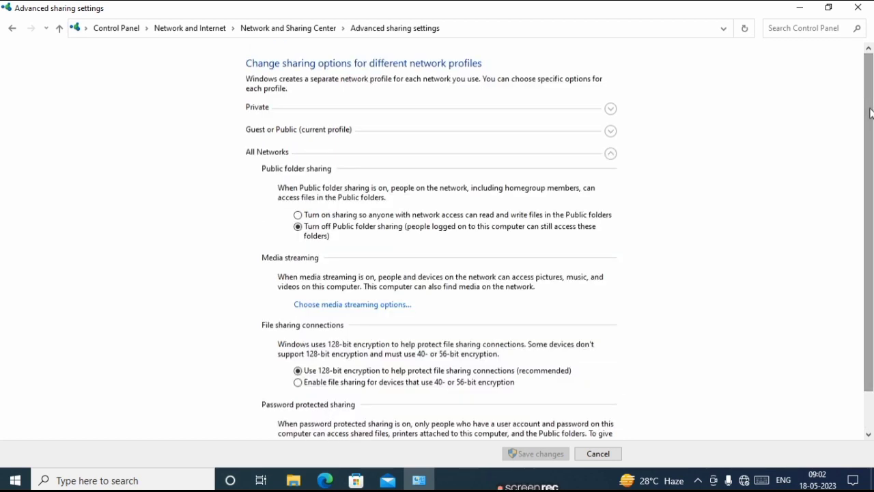